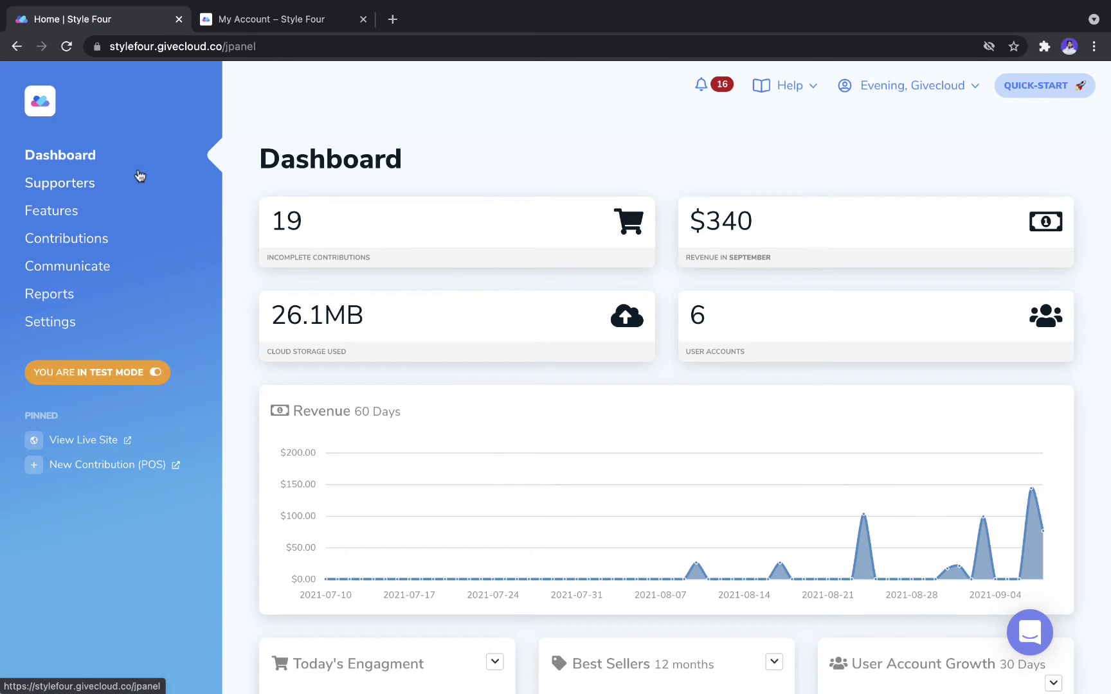
Go through Features > Website to Site Design, showing the Basics settings for logo, colors and browser title
click(82, 210)
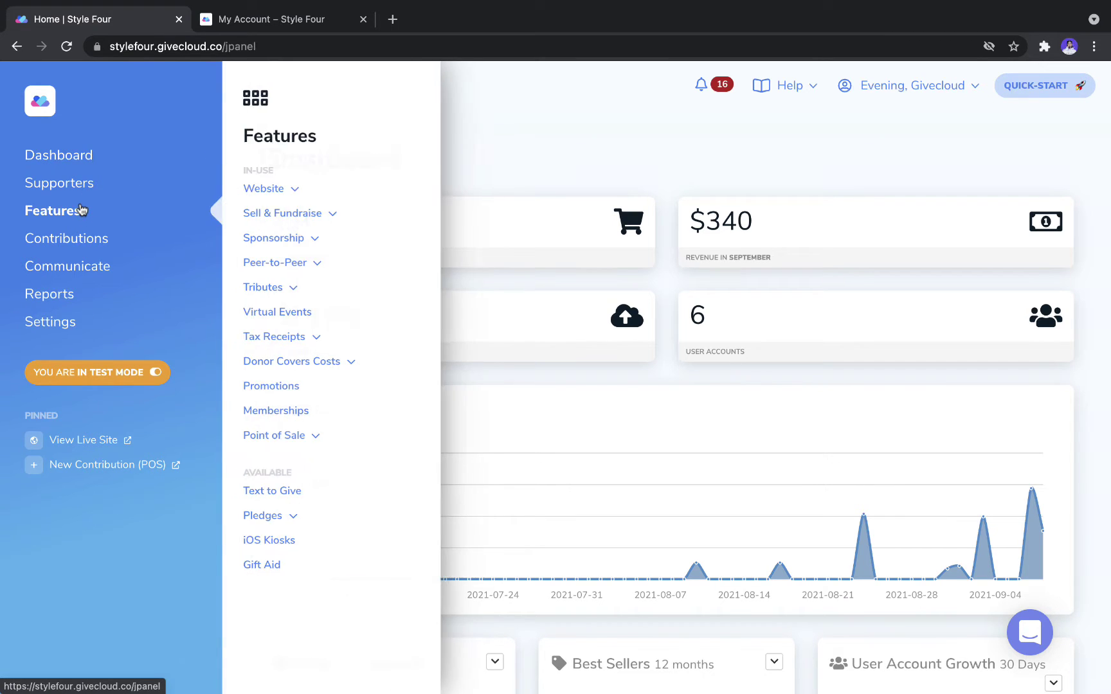
click(266, 191)
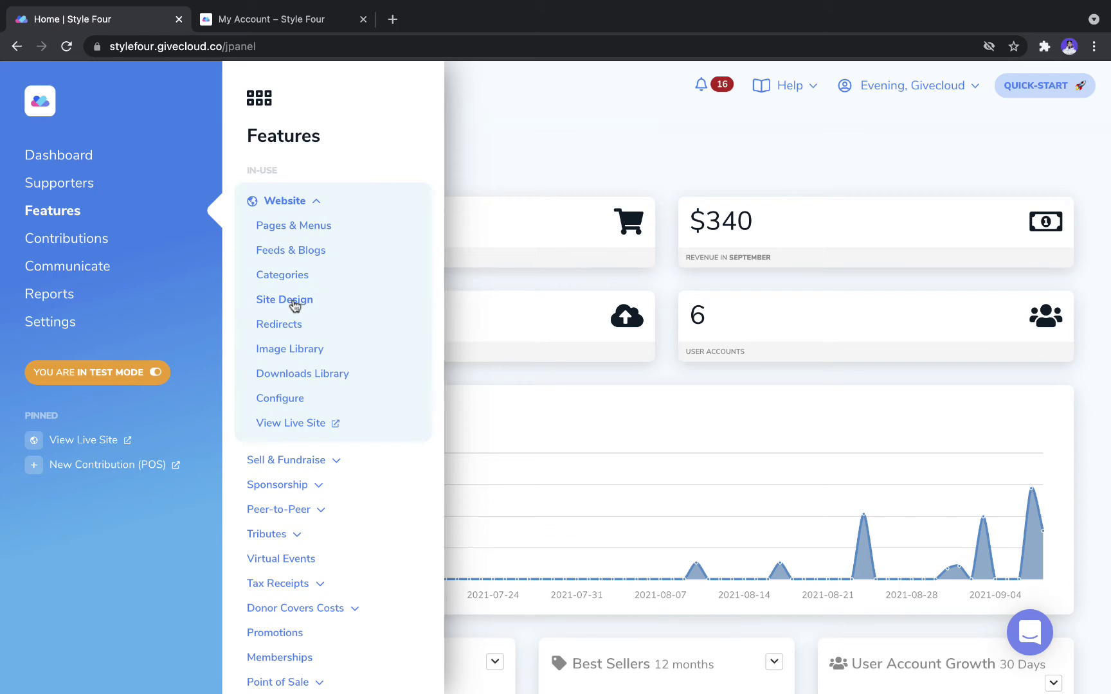
click(295, 303)
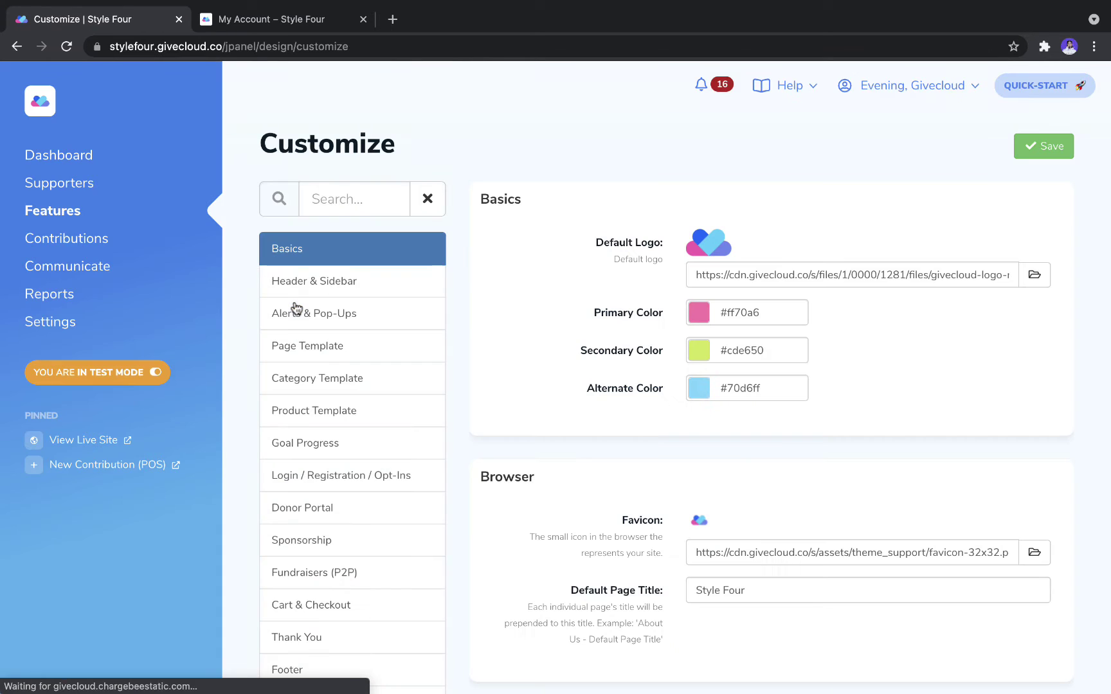
Show the Donor Portal section of the Customize settings
click(332, 516)
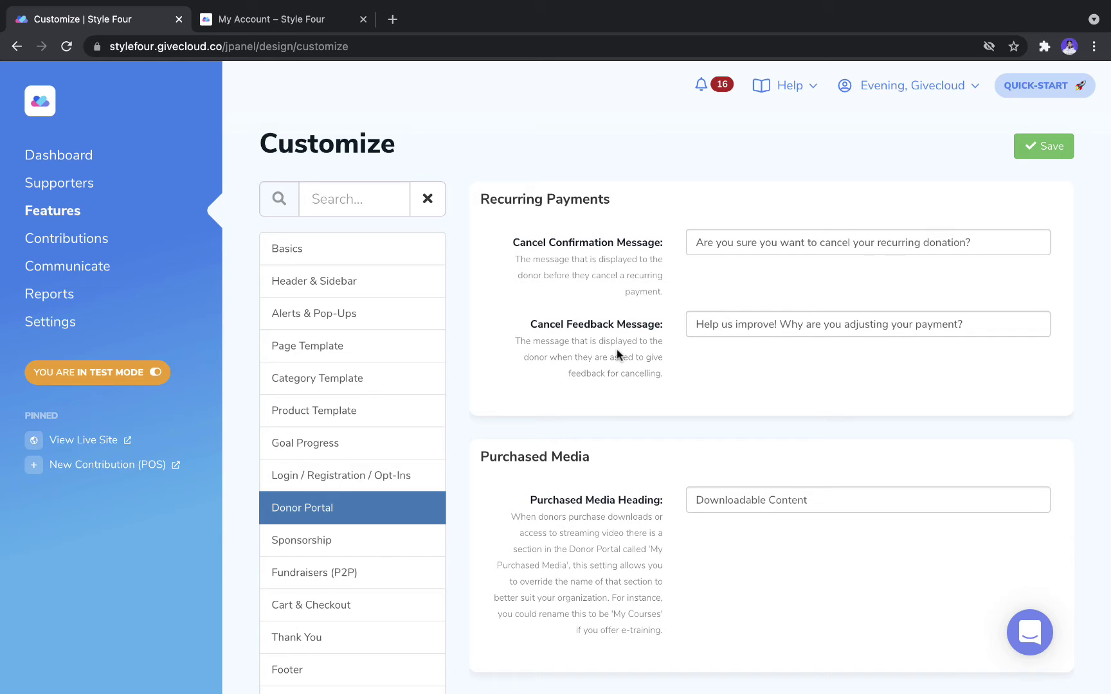
From My Account's recurring payments, open Cancel Payments for the $50.00 monthly donation
click(308, 22)
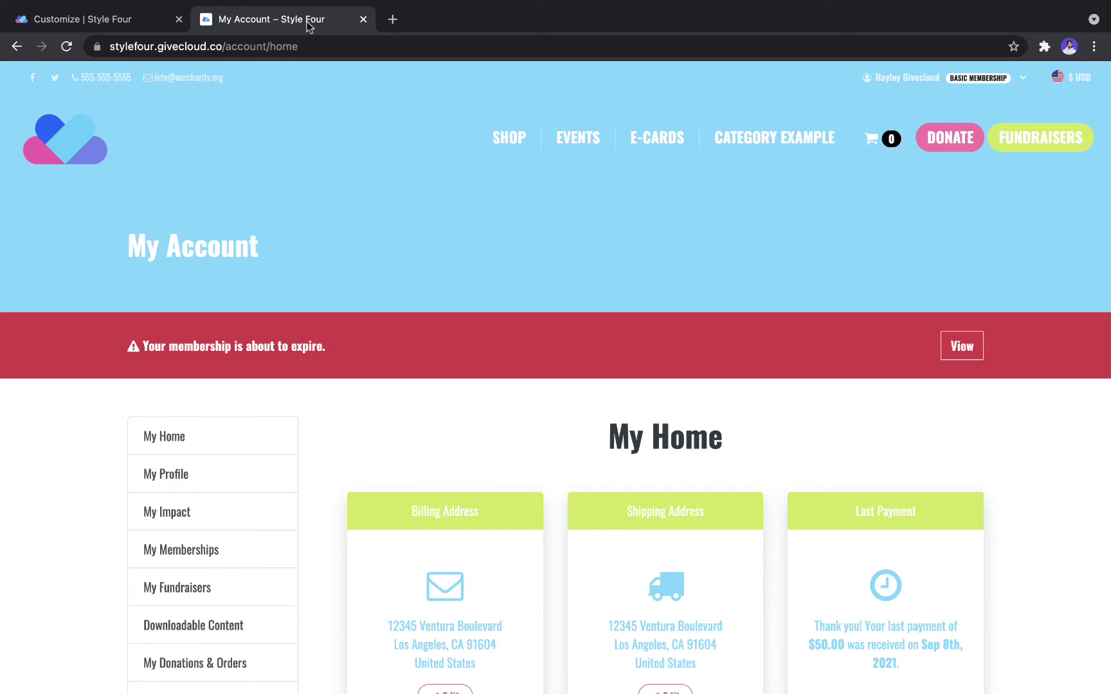
scroll(257, 570, down, 3)
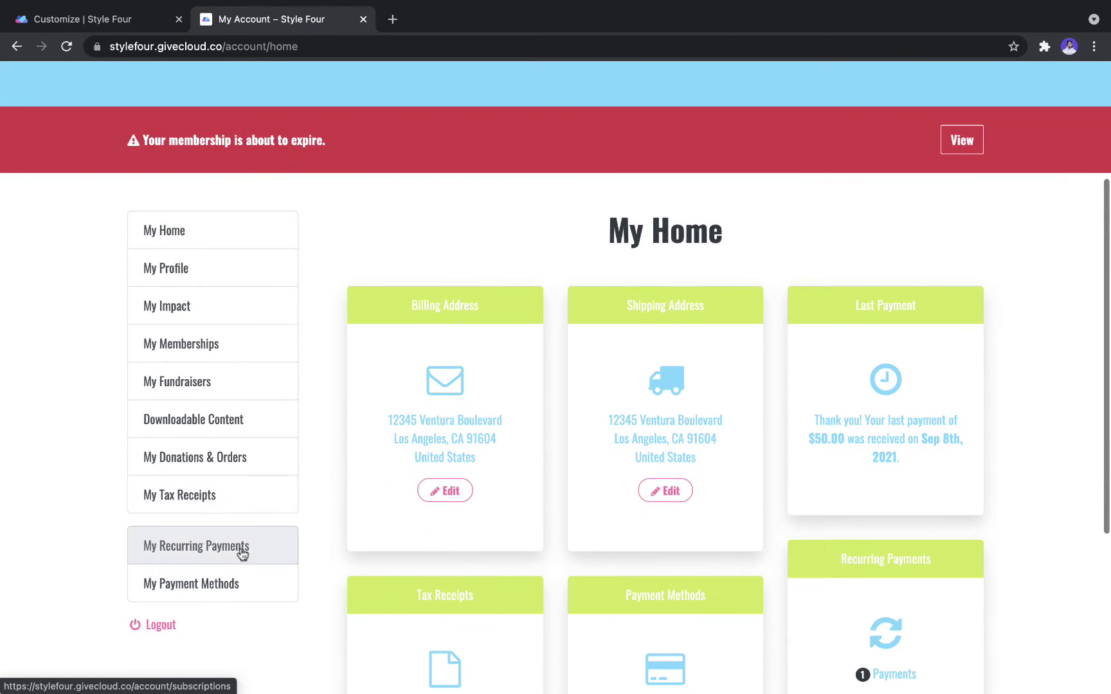
click(240, 548)
scroll(484, 603, down, 2)
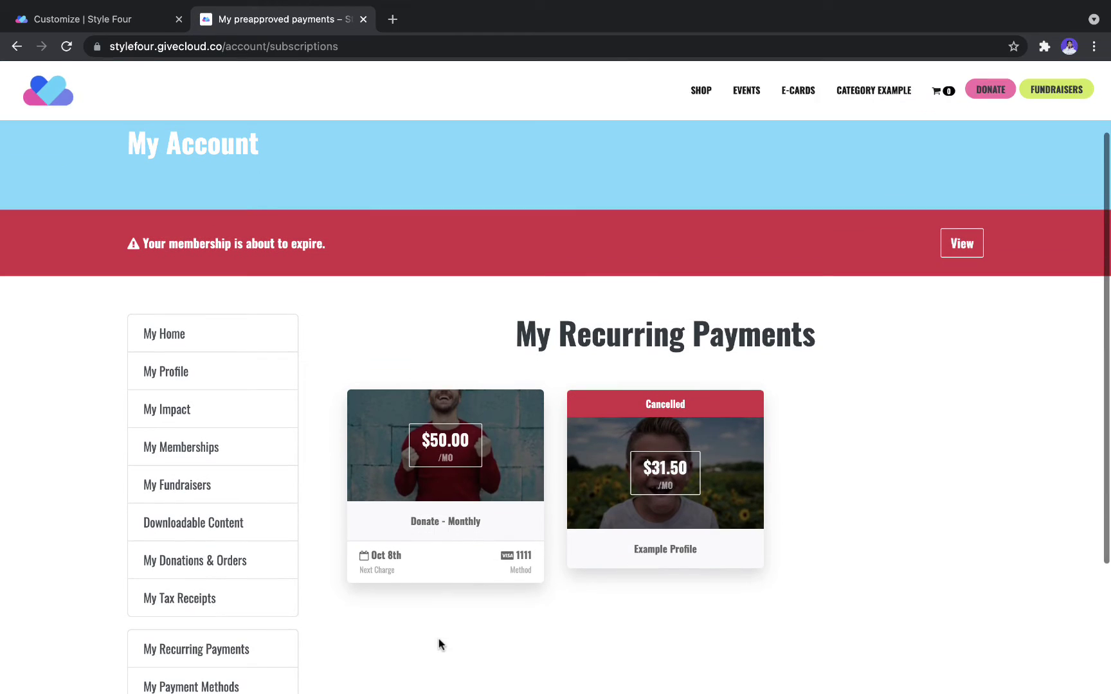
click(453, 466)
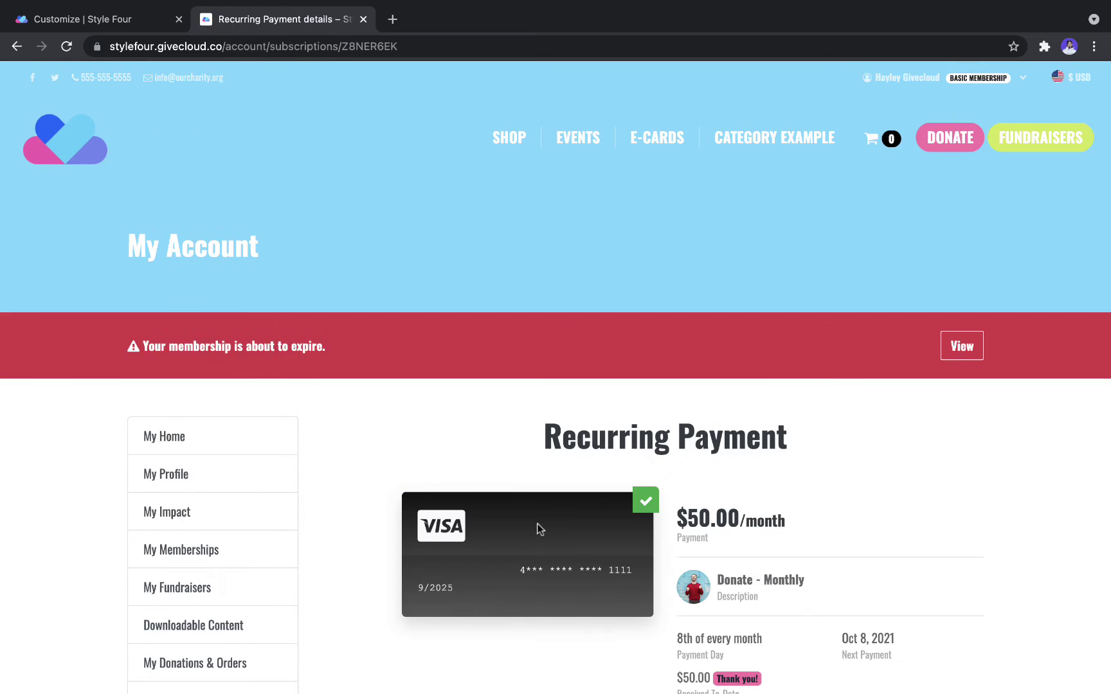
scroll(538, 488, down, 3)
click(685, 471)
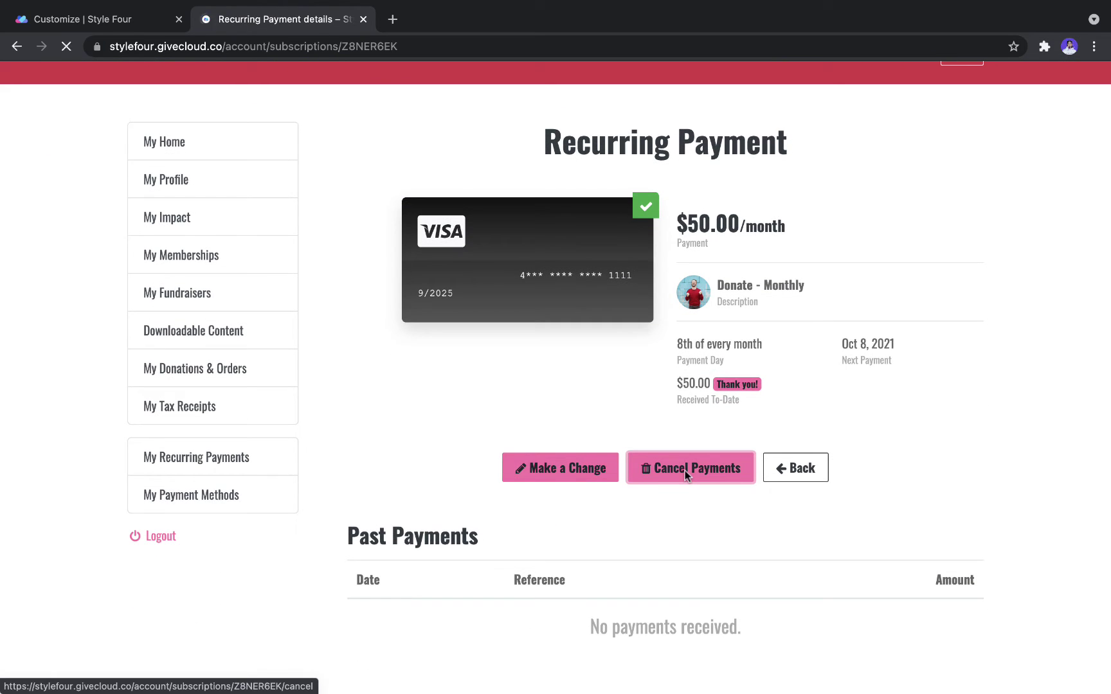
scroll(739, 583, down, 3)
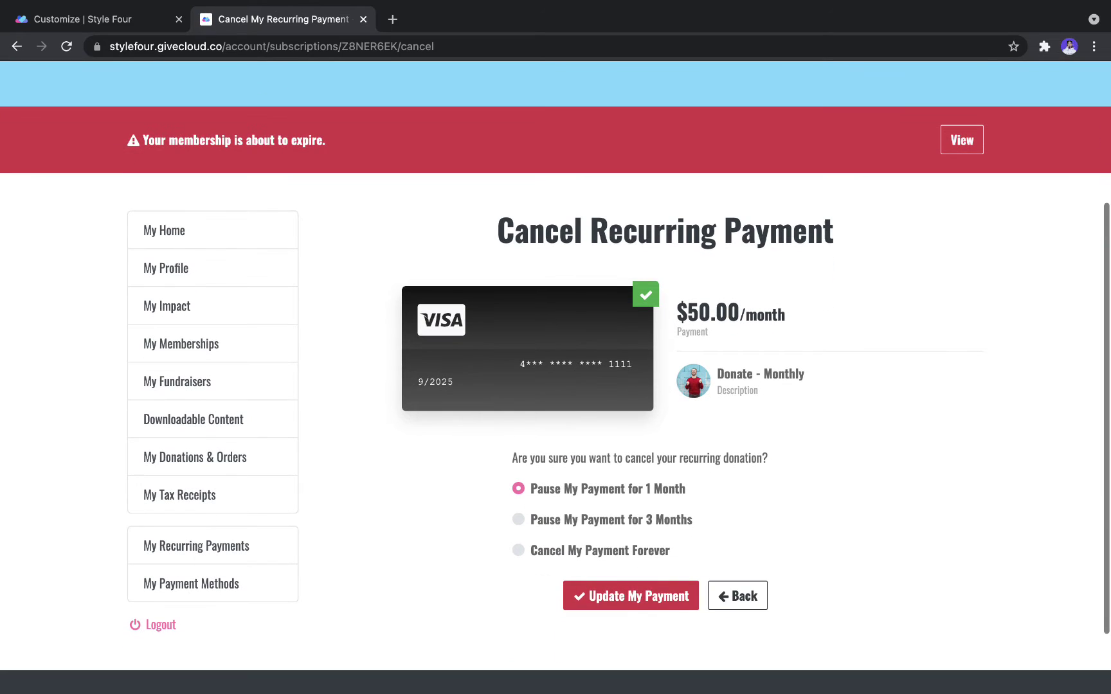
Return to My Home, then review the Purchased Media heading, 'Downloadable Content'
click(276, 239)
click(96, 19)
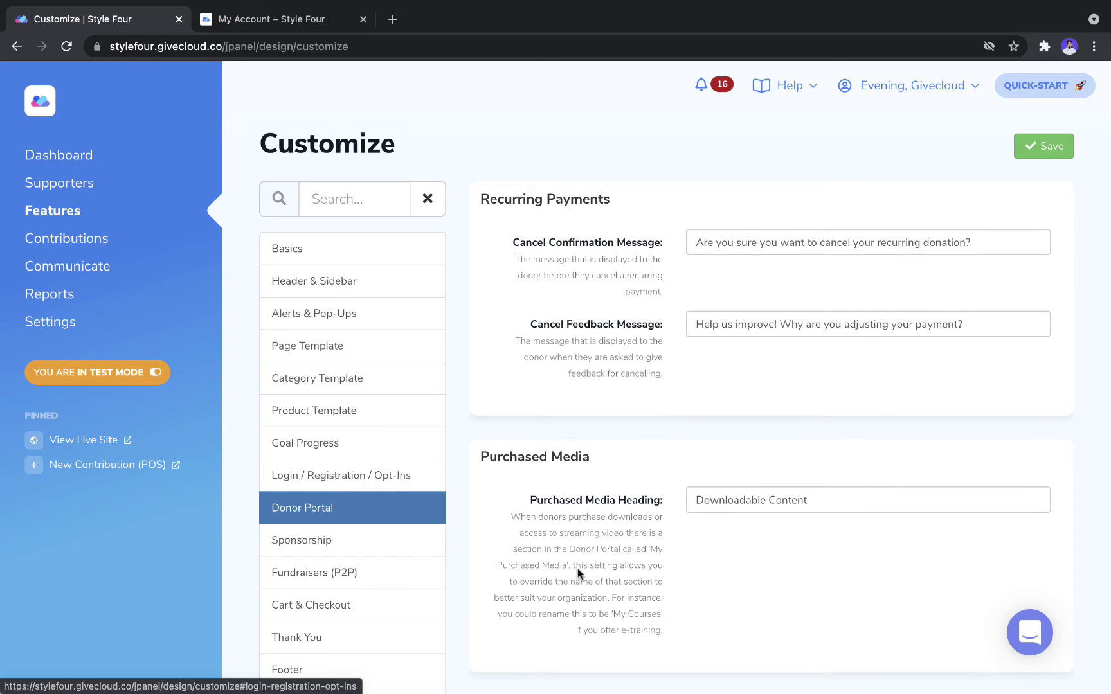
scroll(577, 568, down, 2)
scroll(578, 569, down, 1)
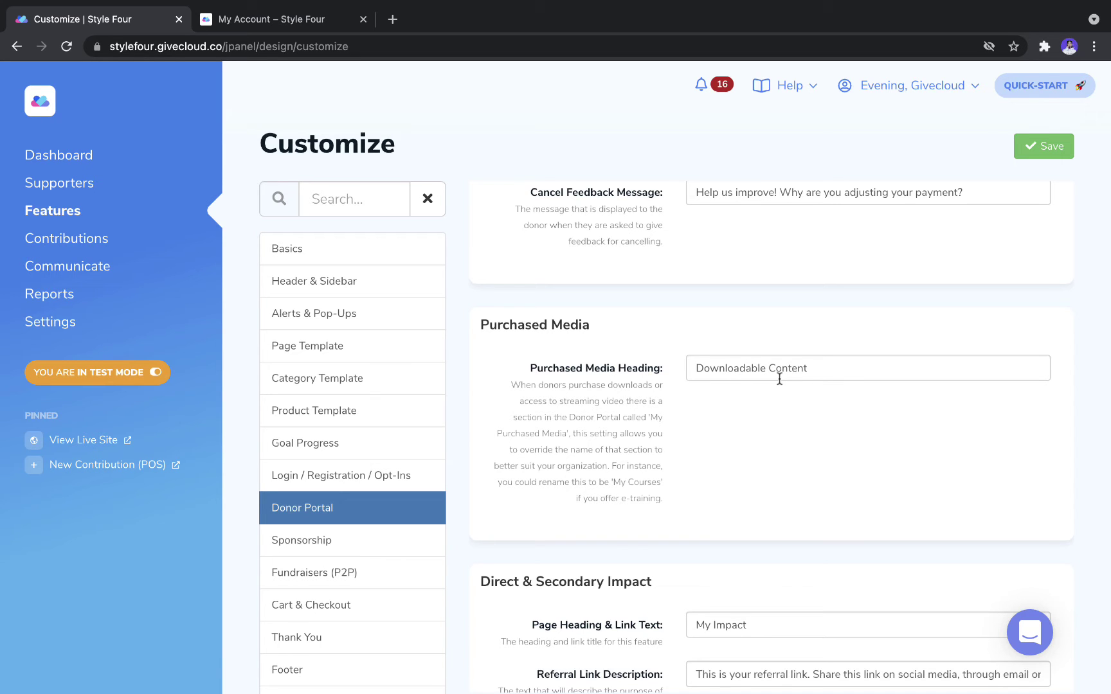
Scroll the Donor Portal settings to Direct & Secondary Impact, with heading and link text 'My Impact'
click(334, 10)
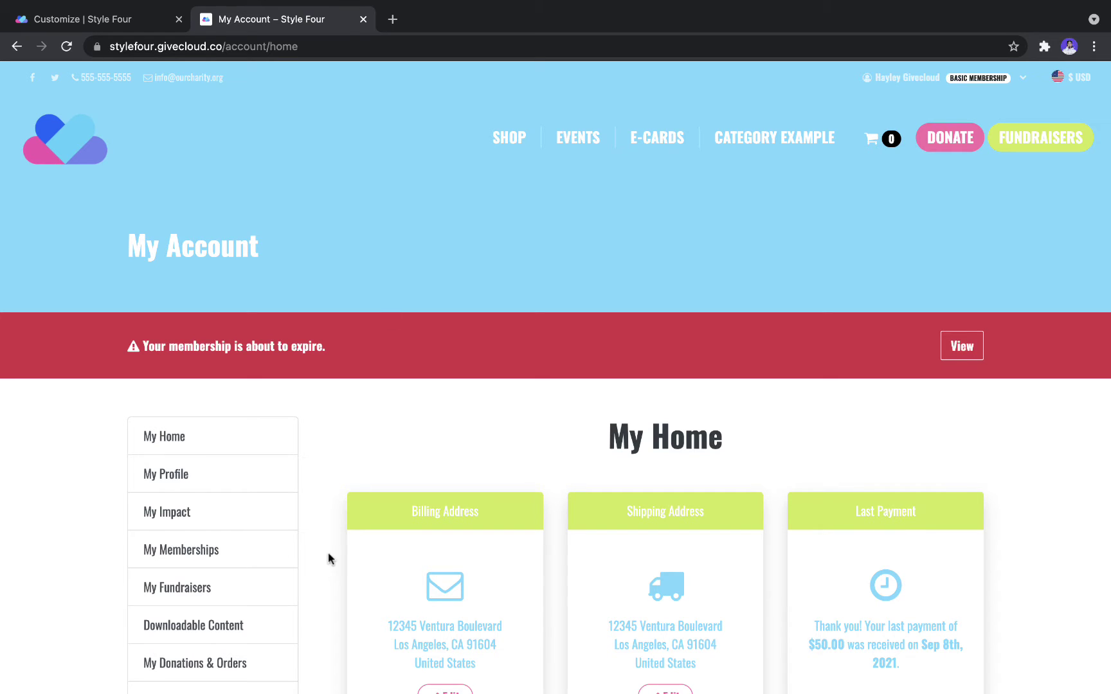
scroll(248, 632, down, 1)
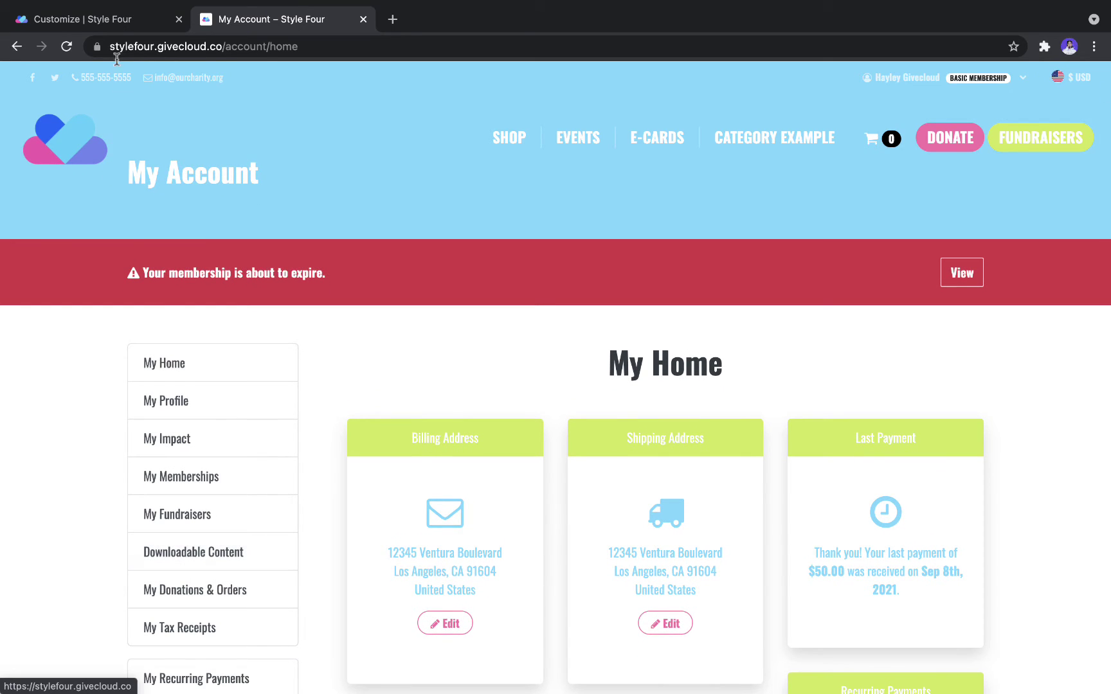
click(115, 26)
scroll(598, 524, down, 4)
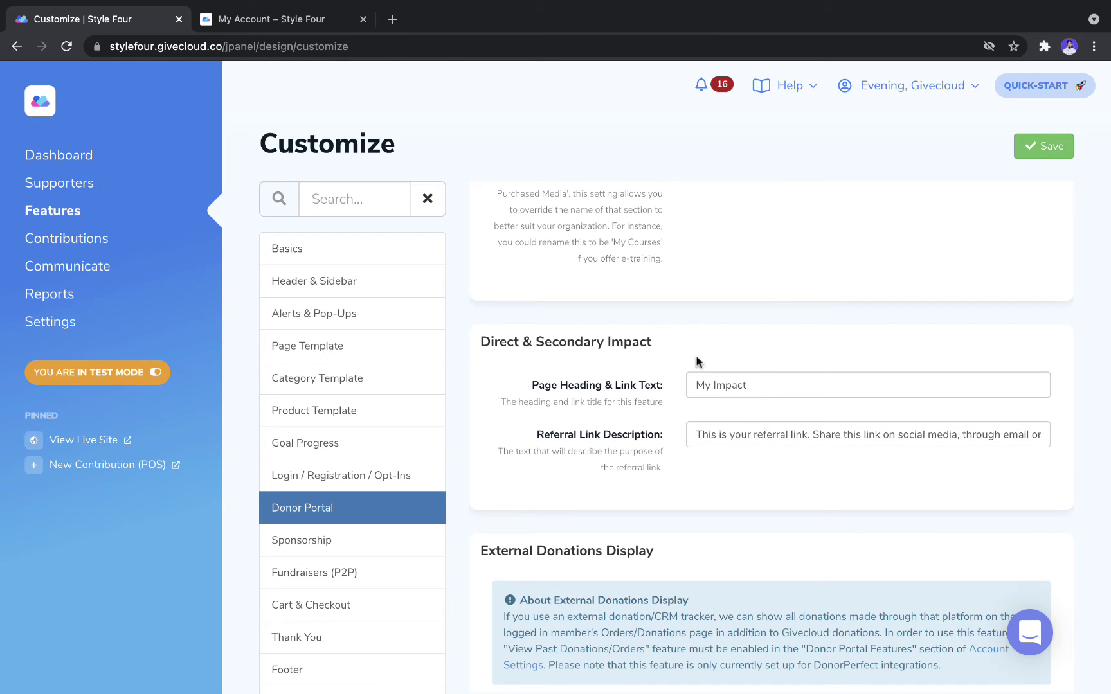
click(282, 19)
scroll(251, 585, down, 1)
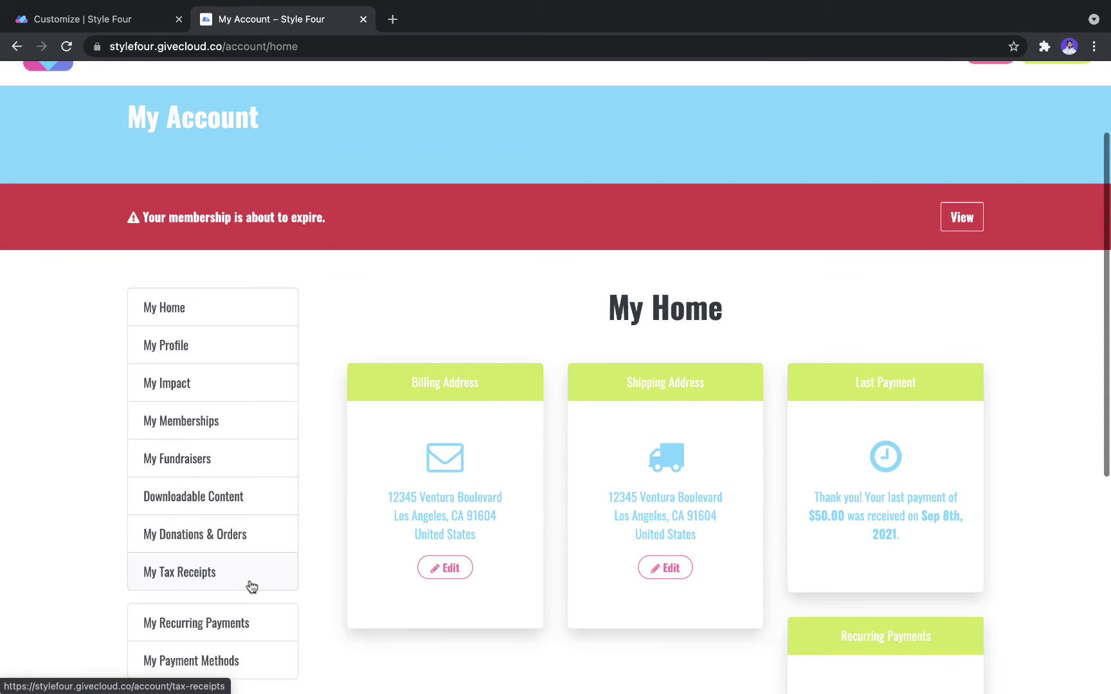
scroll(251, 579, down, 1)
click(165, 328)
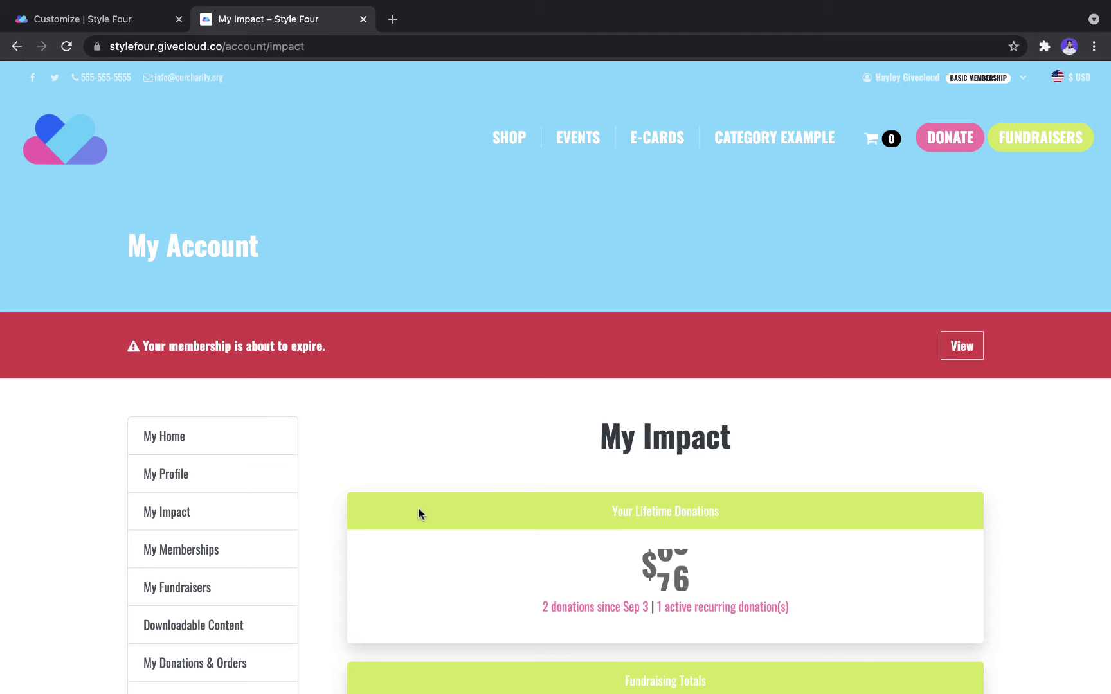
scroll(419, 513, down, 5)
scroll(419, 513, down, 9)
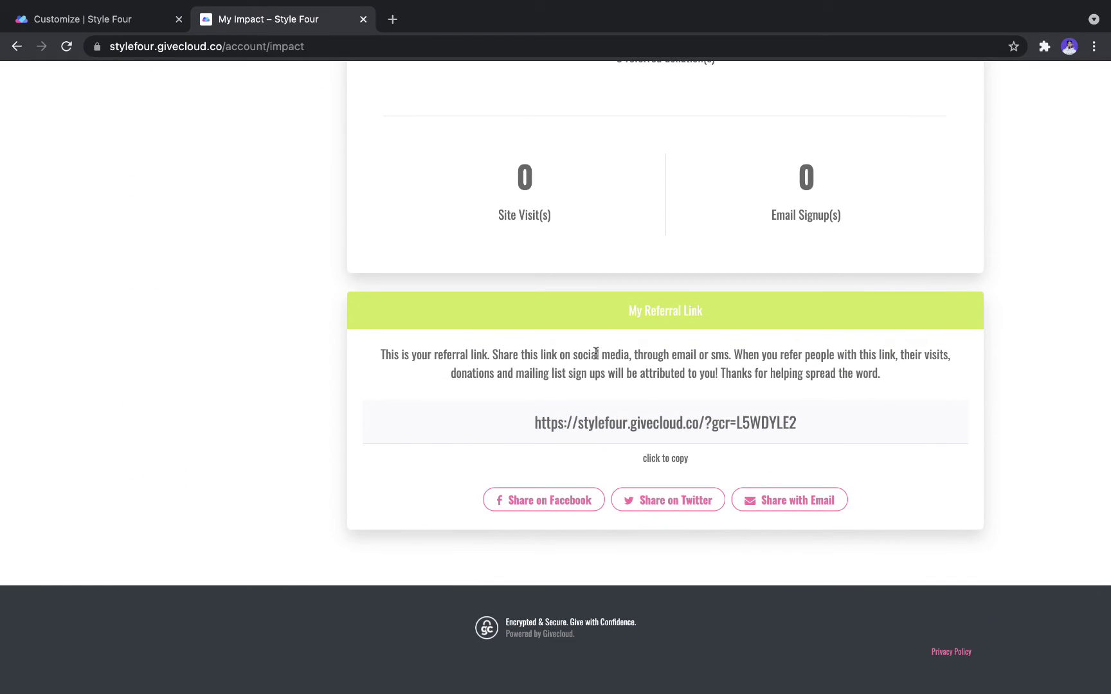
triple_click(614, 363)
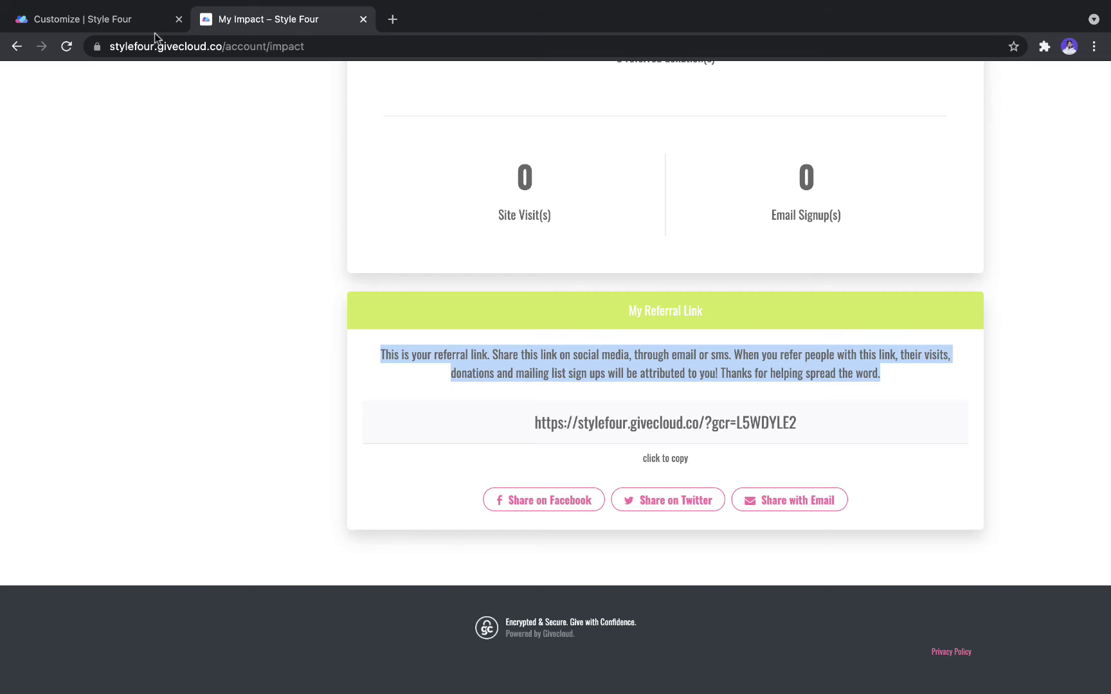
click(138, 20)
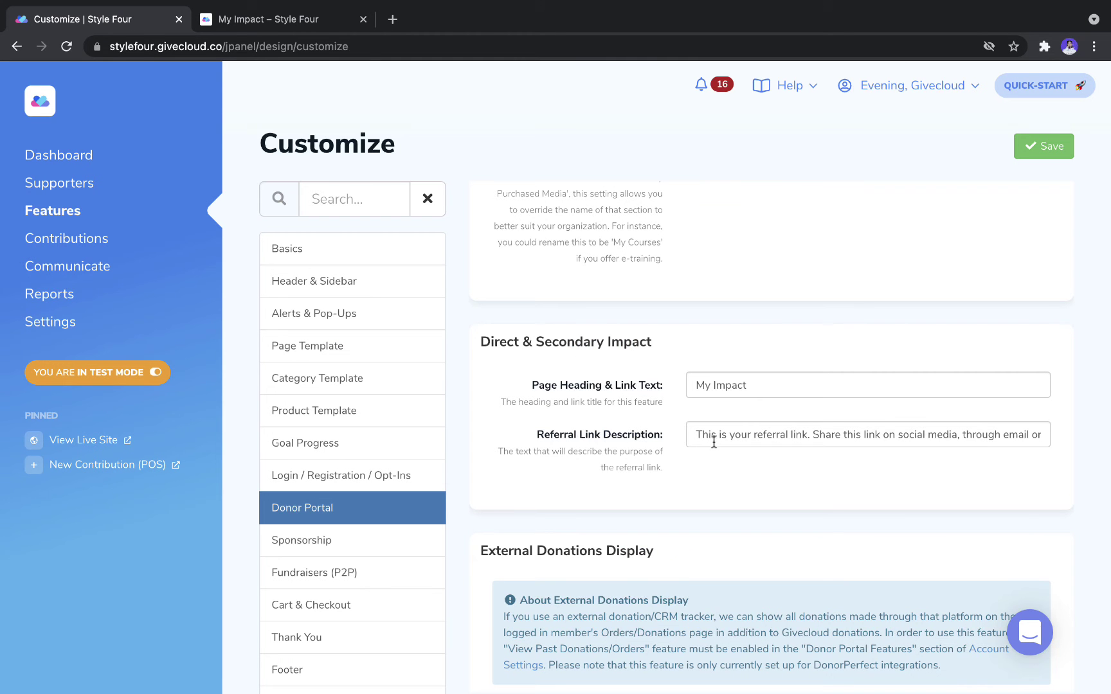
Scroll to External Donations Display, headed 'All Order History' with Date, Reference, Amount columns
scroll(625, 488, down, 4)
scroll(625, 490, down, 1)
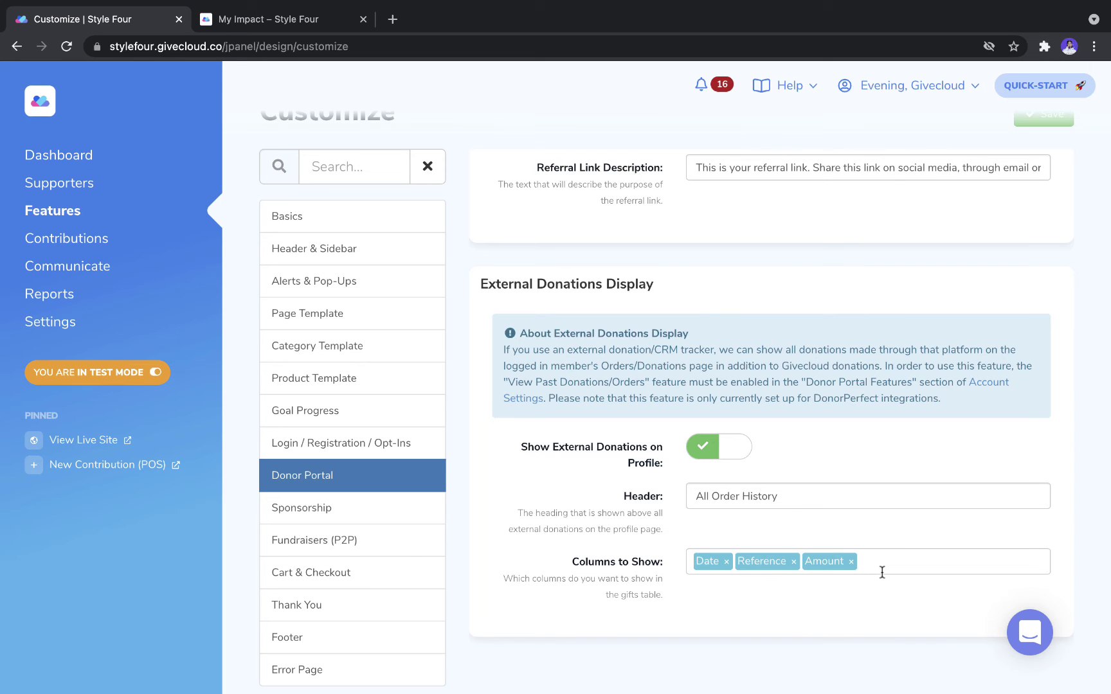
Open My Donations & Orders from the My Impact page and scroll to the All Order History table
click(306, 24)
scroll(327, 250, up, 10)
scroll(328, 250, up, 2)
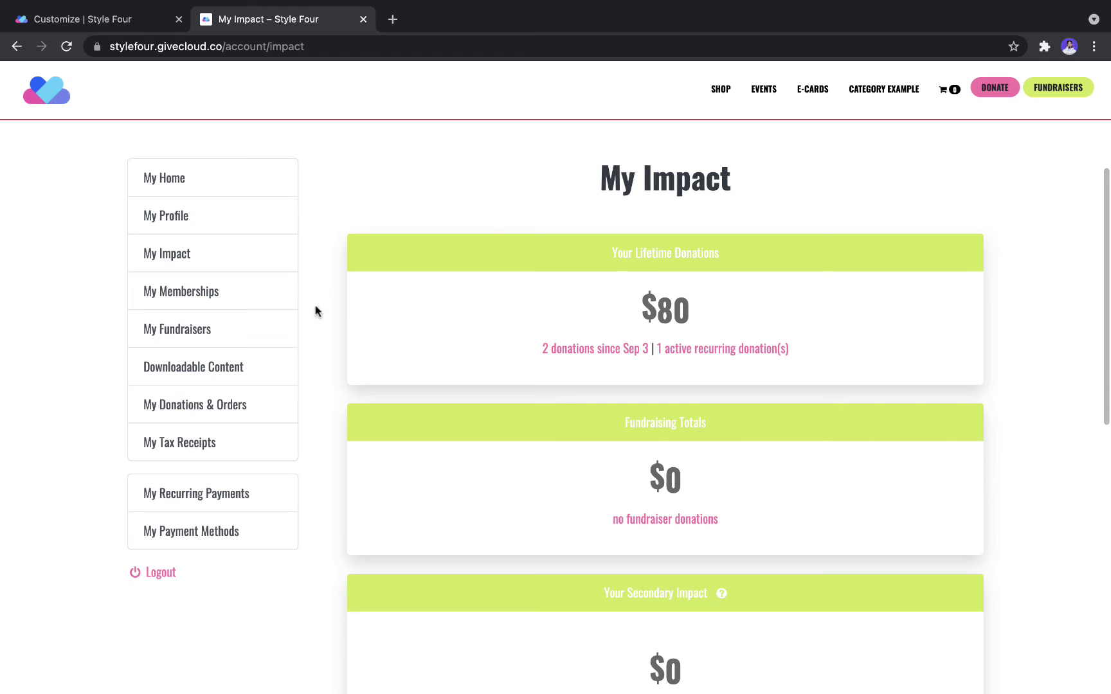
click(250, 410)
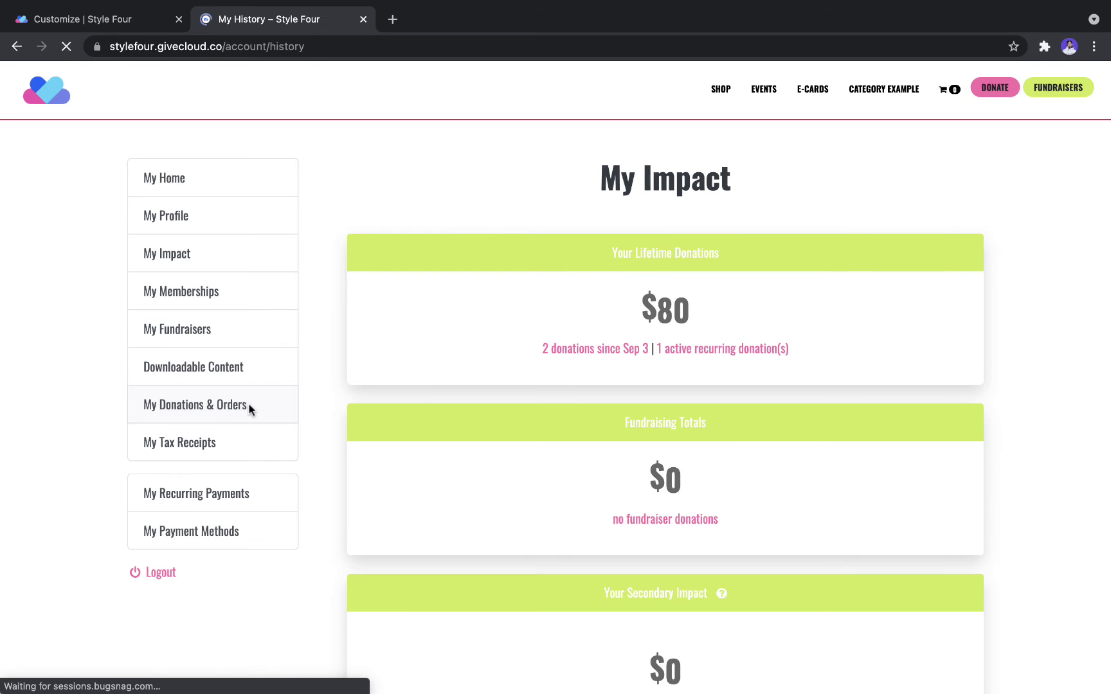
scroll(466, 506, down, 5)
scroll(468, 508, down, 3)
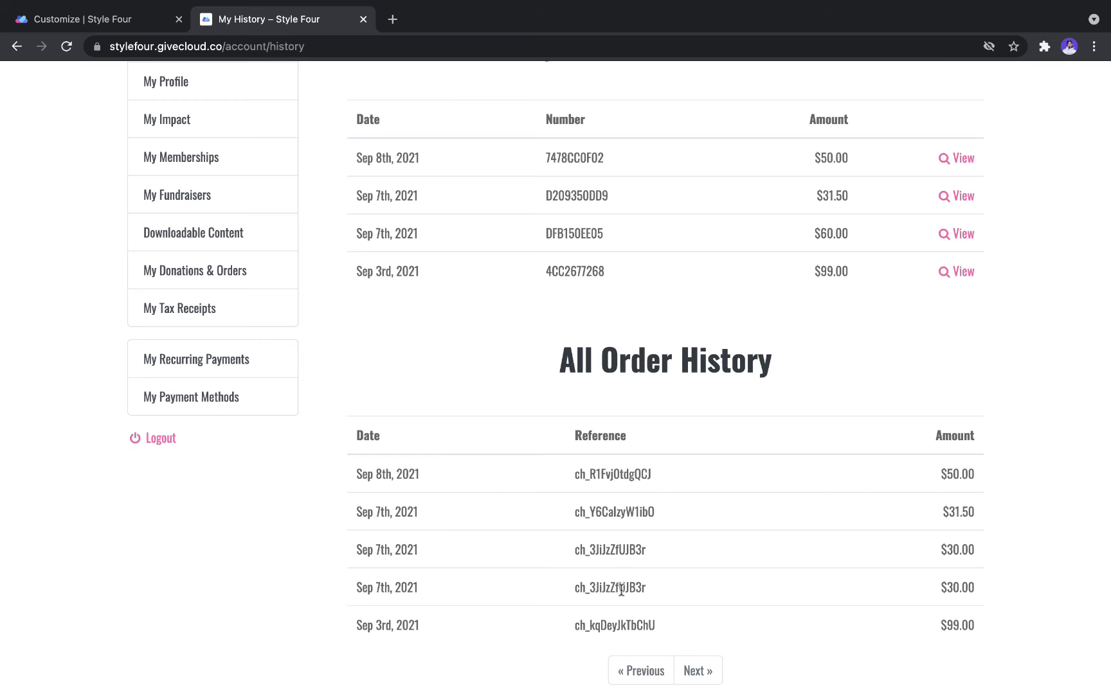
Inspect the Login / Registration / Opt-Ins Styling section's empty header image, then return to order history
click(119, 58)
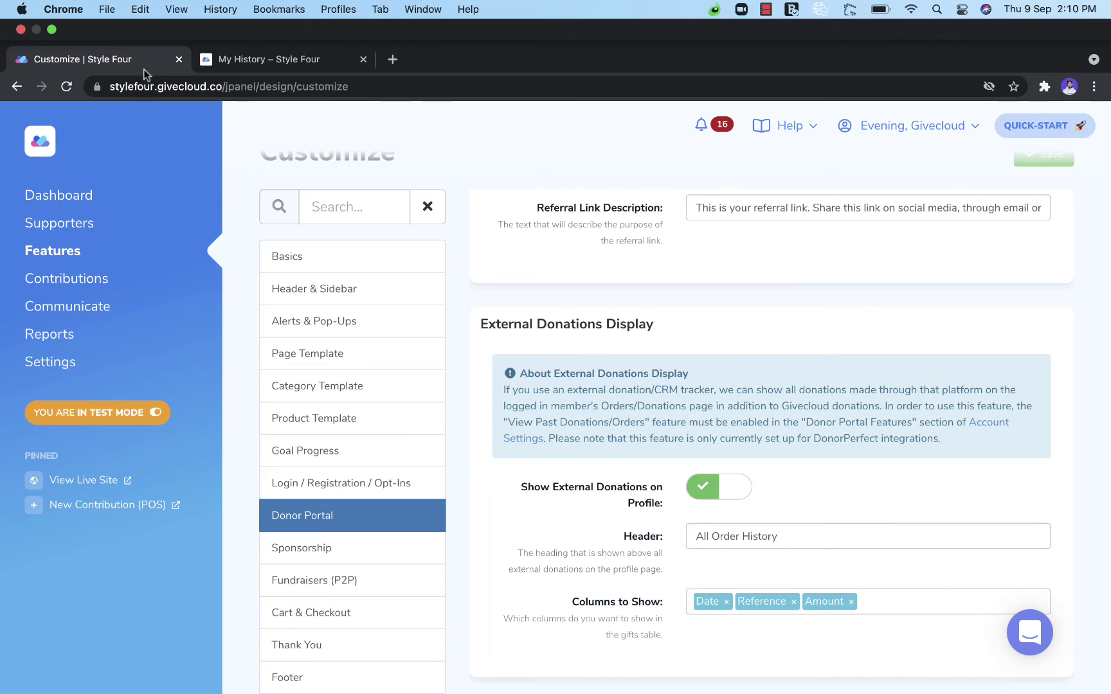
scroll(565, 481, down, 2)
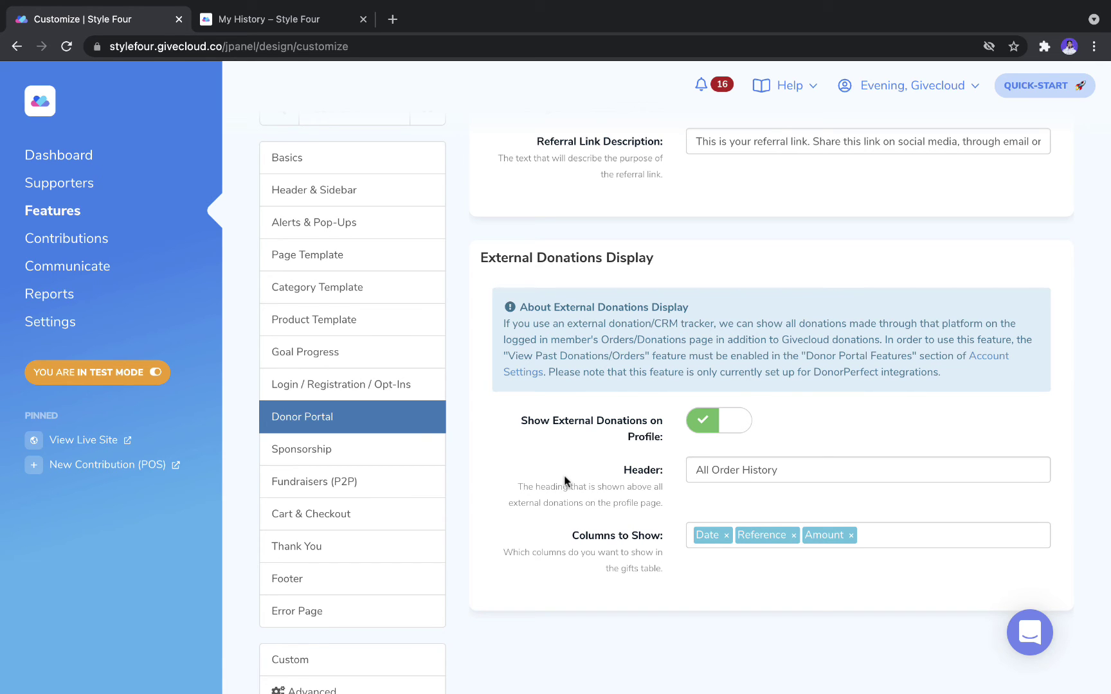
click(381, 390)
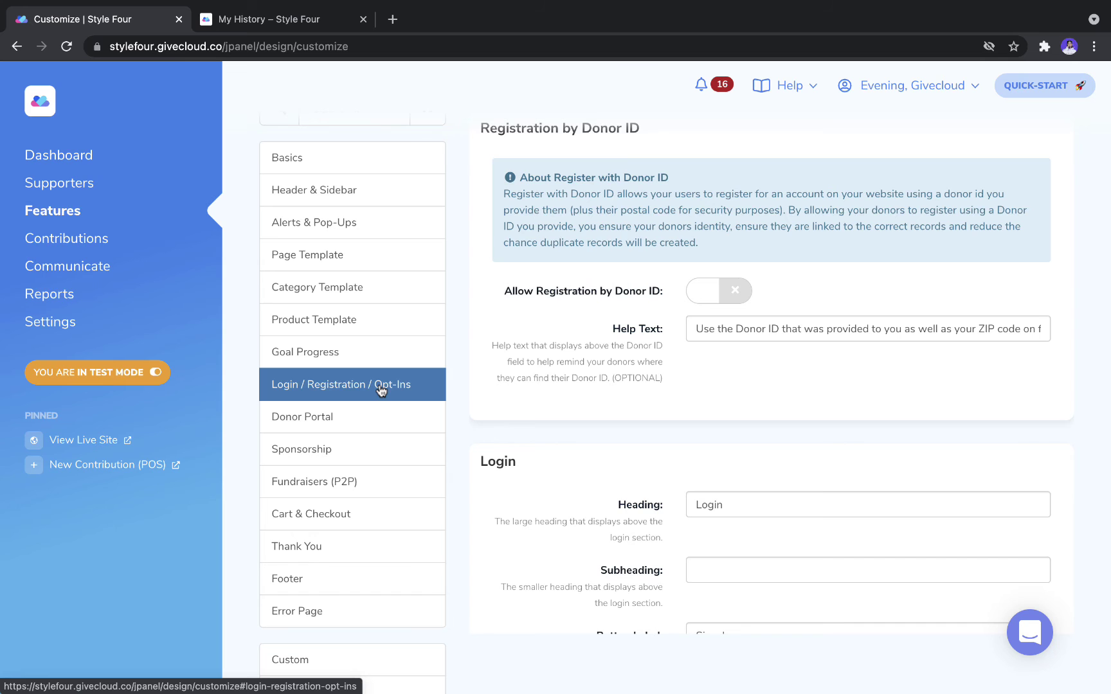
scroll(565, 397, up, 9)
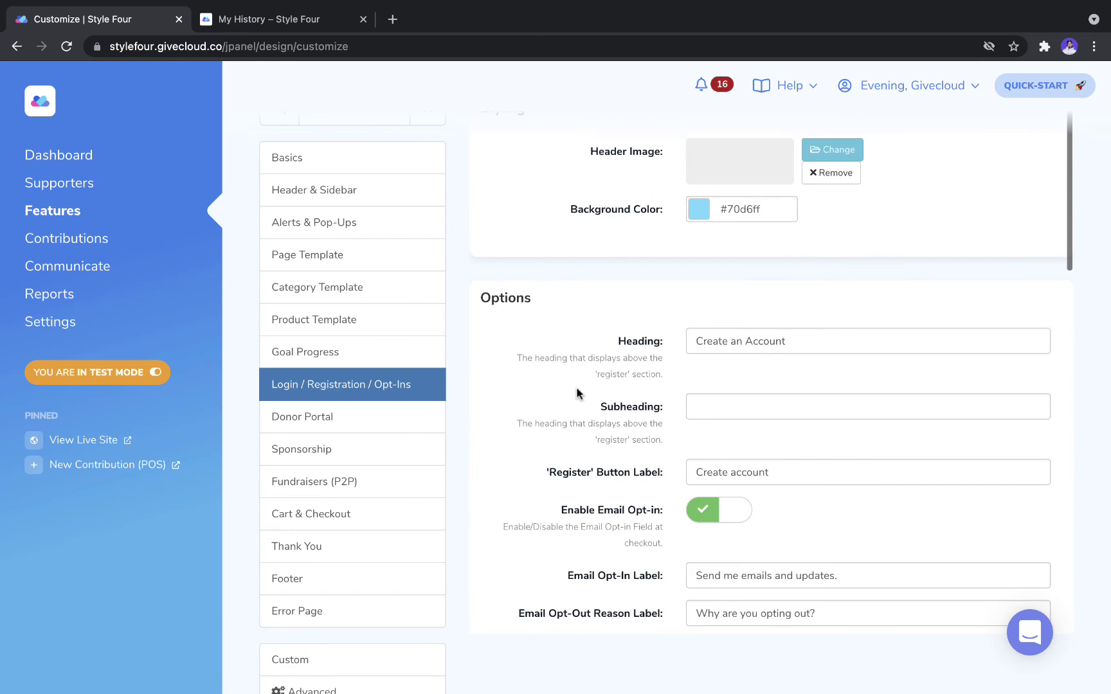
scroll(576, 393, up, 3)
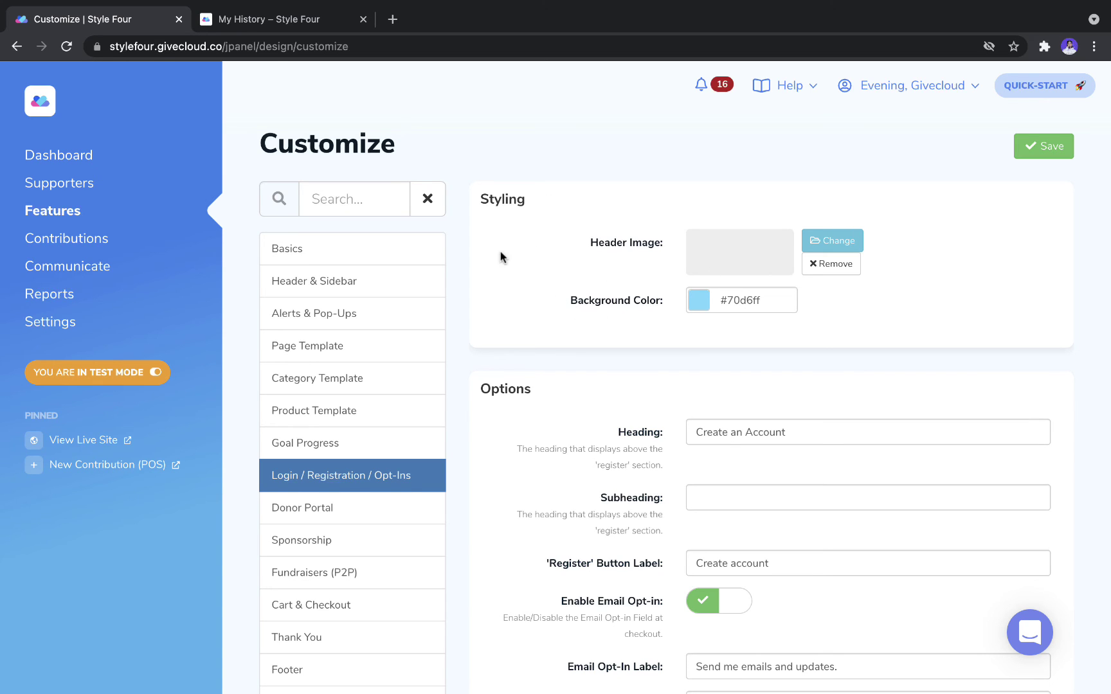
click(286, 20)
scroll(386, 193, up, 6)
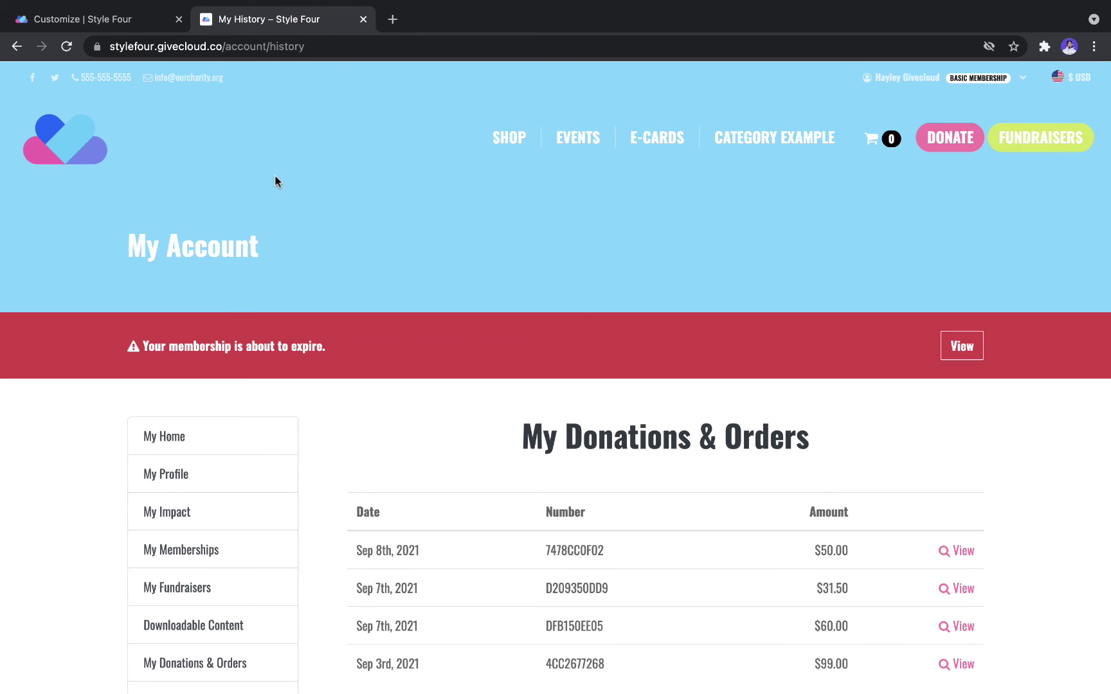
Set the teal confetti picture from the Images Library as the header image and save
click(115, 16)
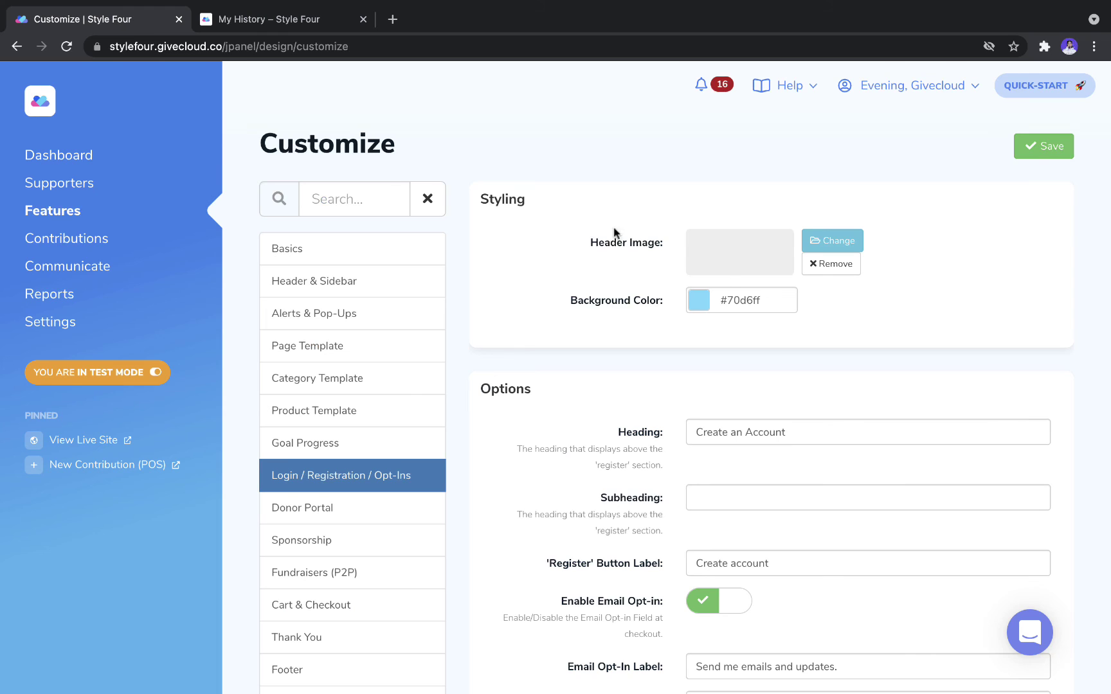
click(854, 255)
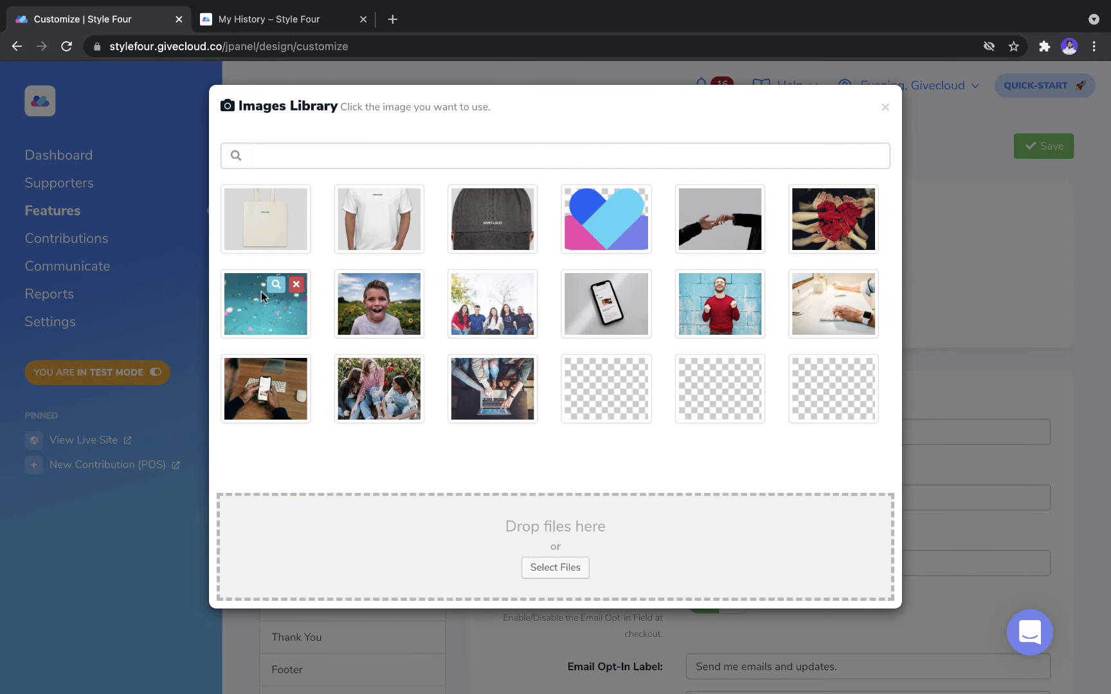
click(292, 297)
click(1044, 146)
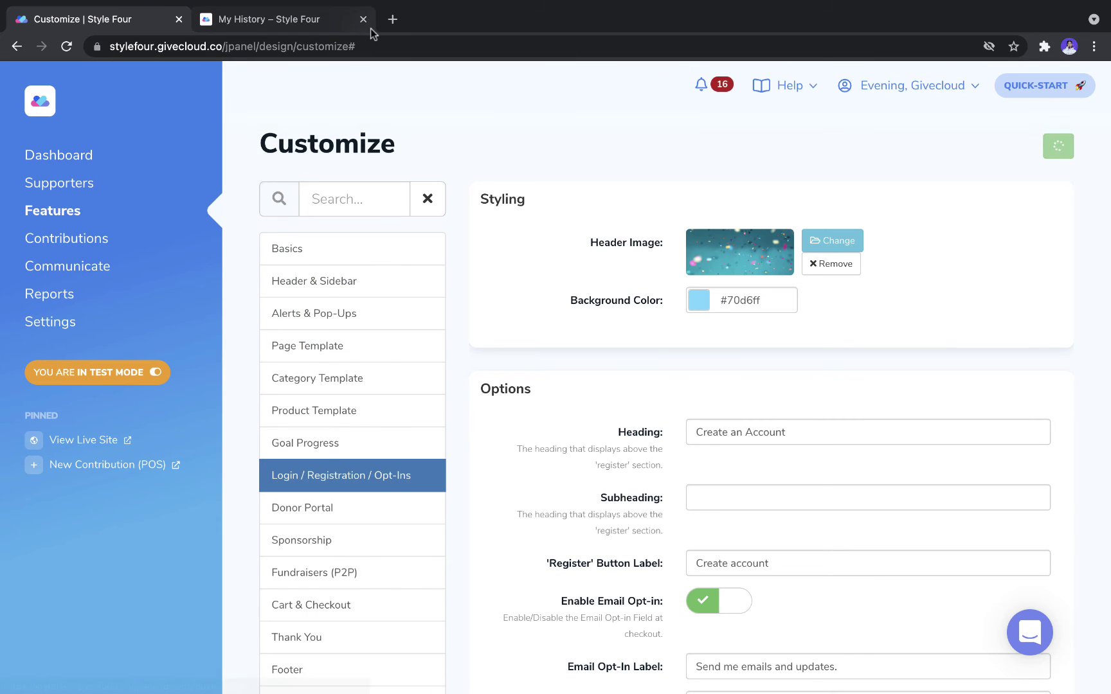
Reload the donor's account page and open My Home to see the confetti header
click(305, 19)
click(315, 46)
key(Return)
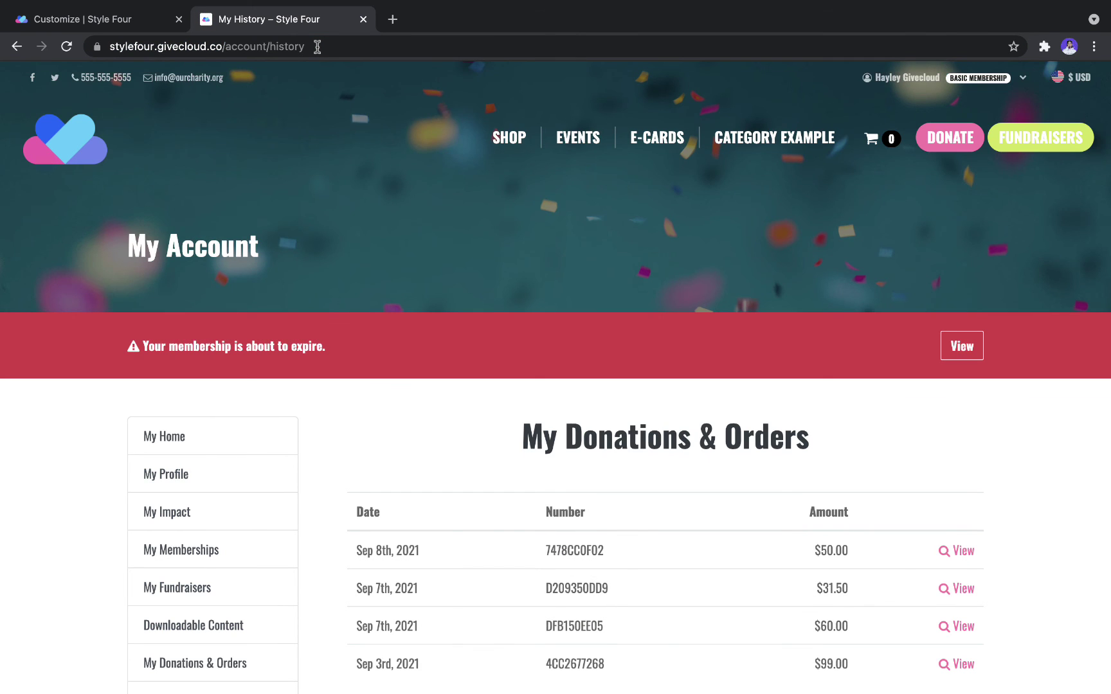
click(211, 445)
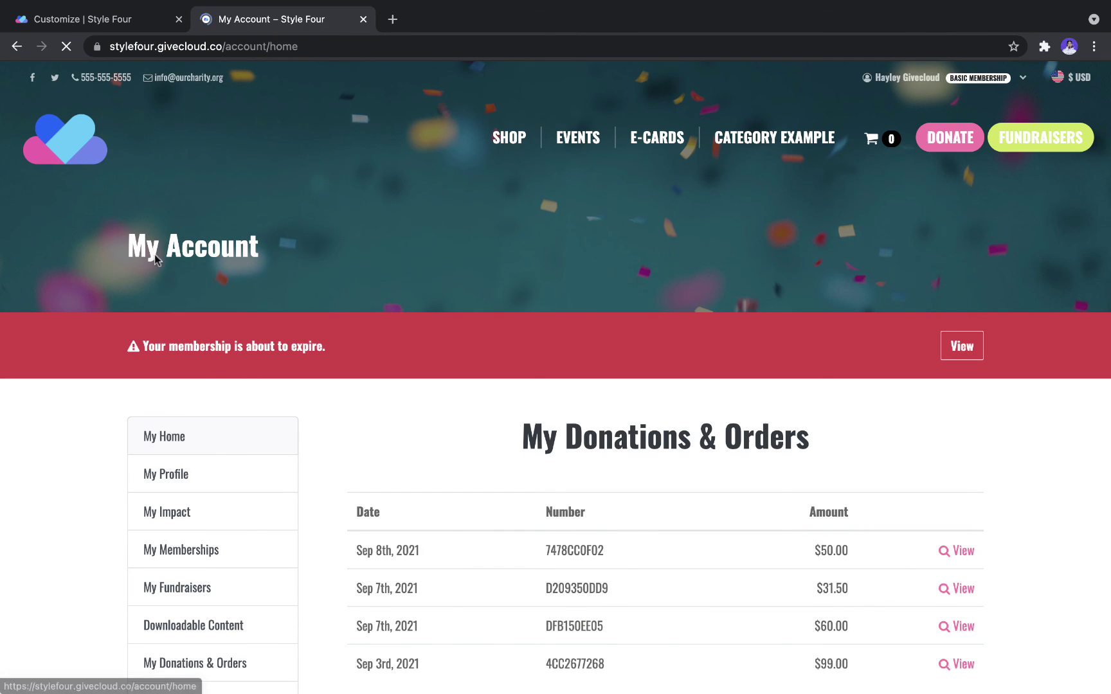
scroll(556, 511, down, 3)
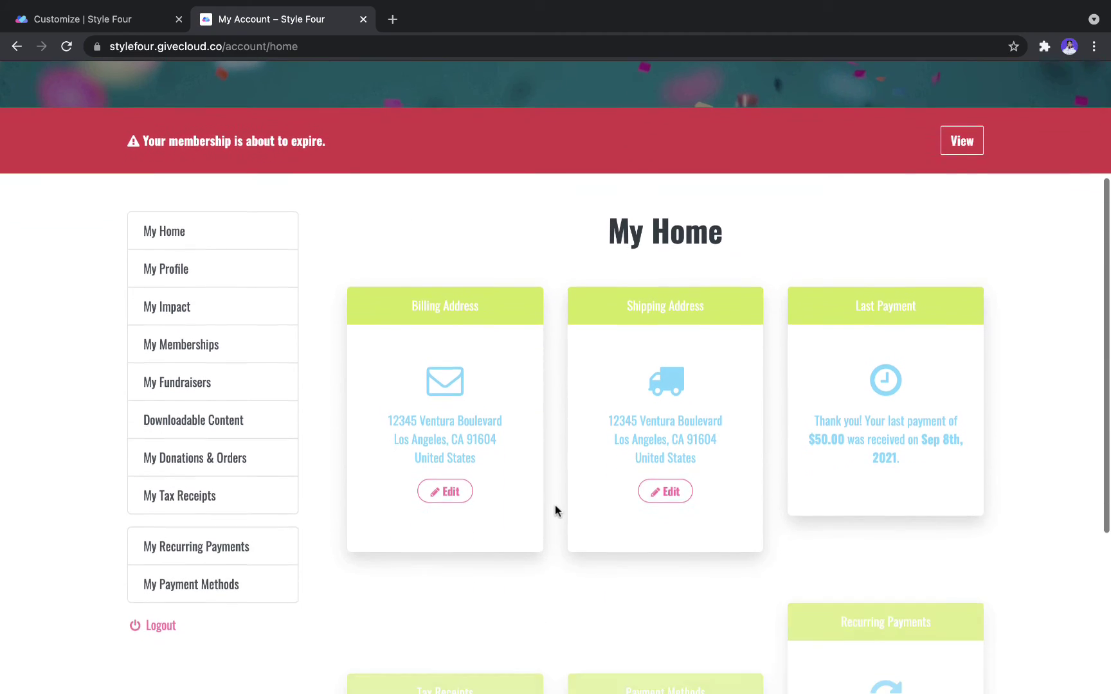
scroll(556, 511, up, 2)
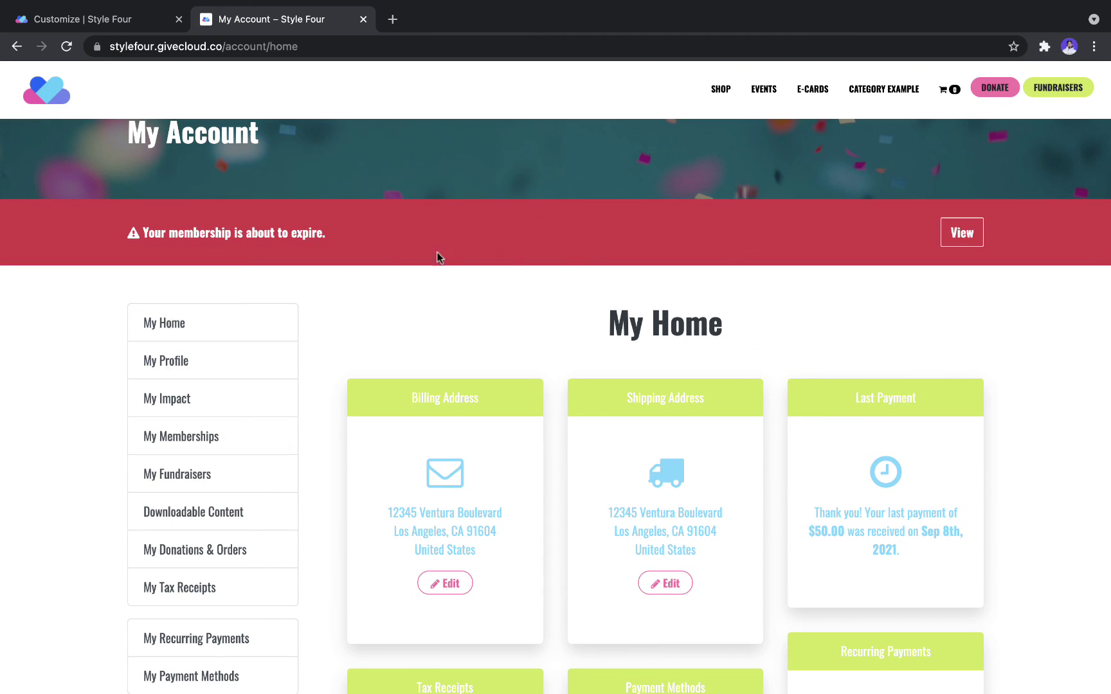
View the Basics brand colour settings, then go back to My Home showing the confetti header
click(72, 16)
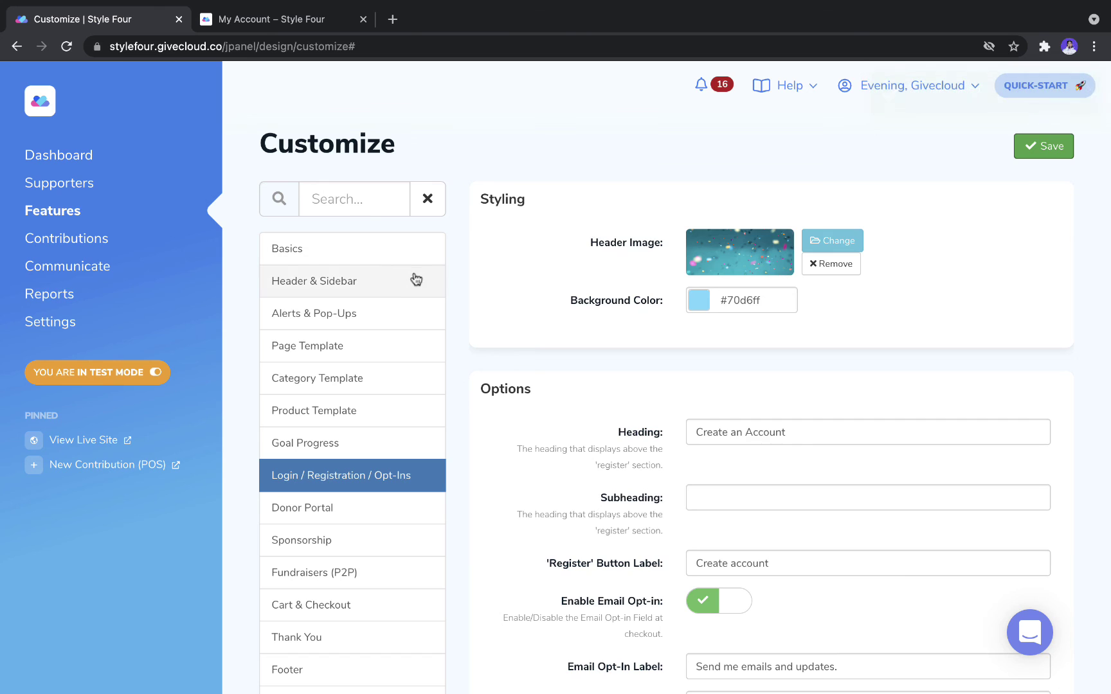
click(390, 249)
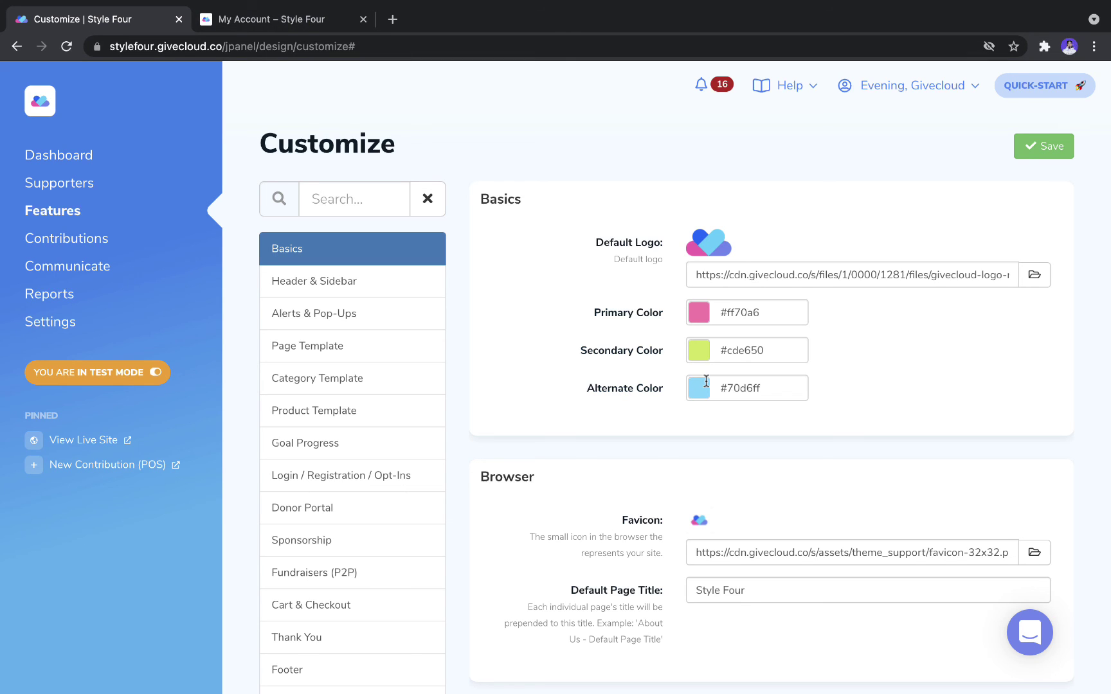
click(313, 25)
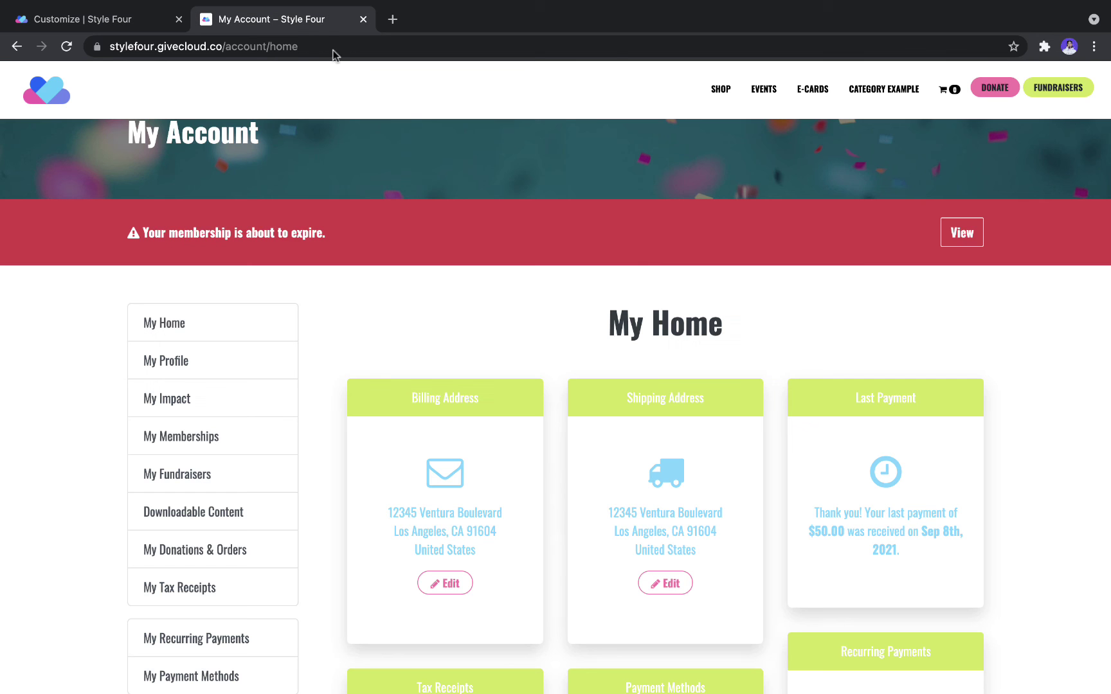